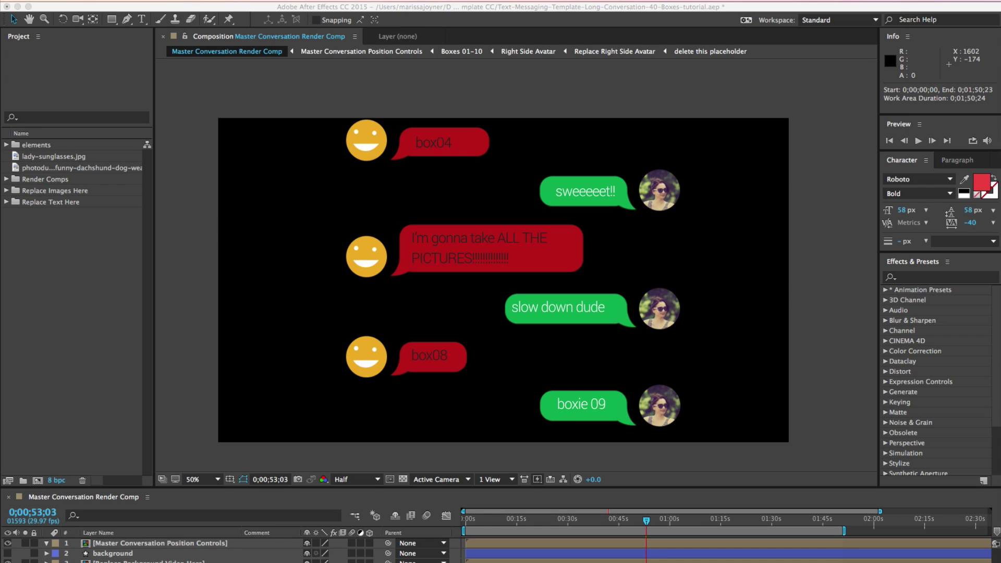
# - With the playhead near 0;00;44;22, enable Time Remapping on the Master Conversation Position Controls layer
pyautogui.click(182, 543)
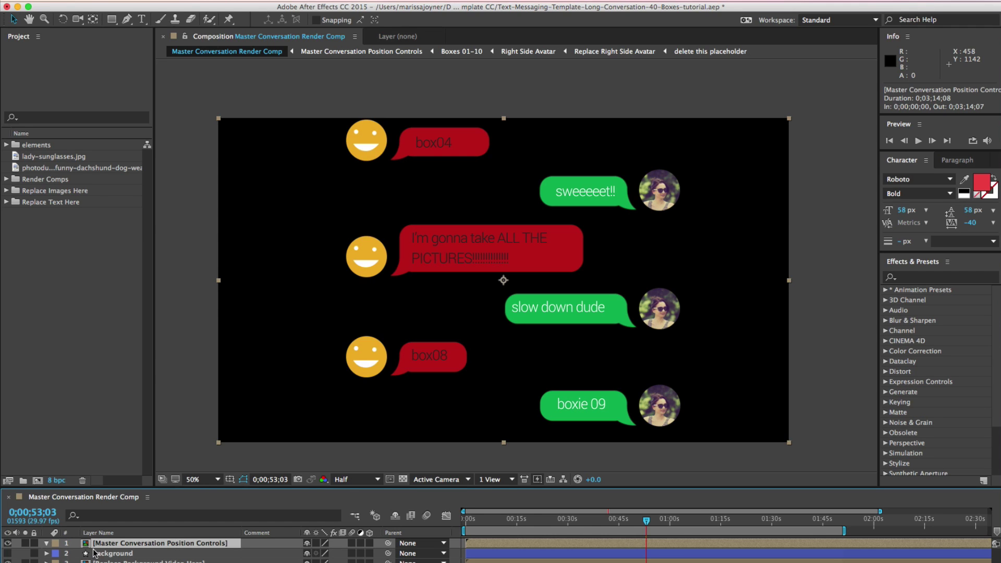
pyautogui.click(676, 521)
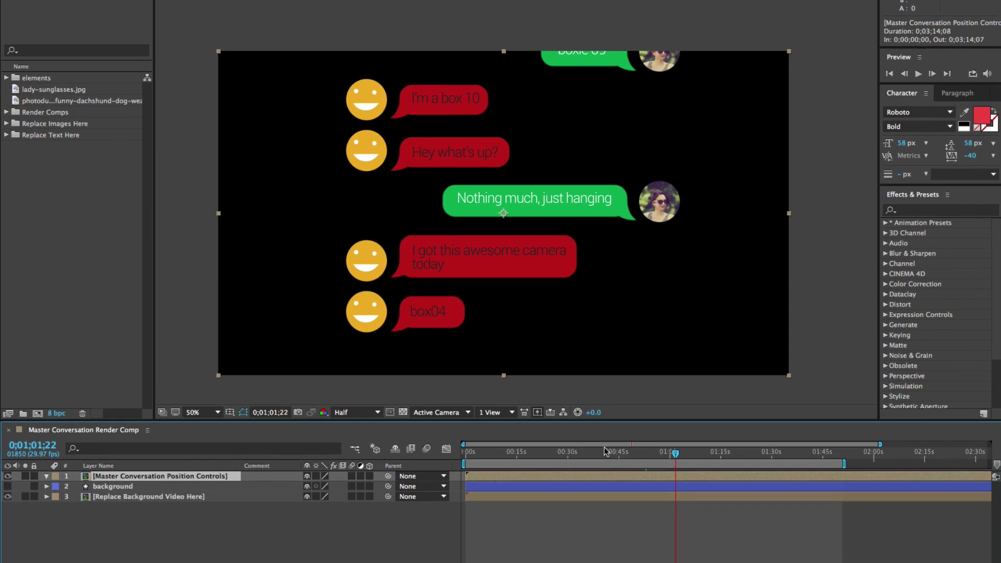
pyautogui.moveTo(675, 520); pyautogui.dragTo(636, 525)
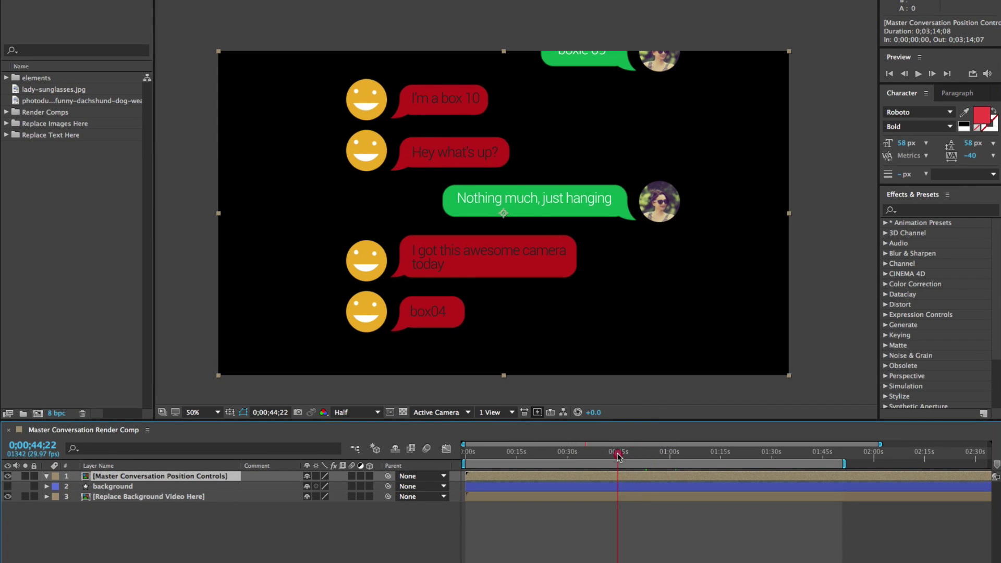
pyautogui.click(616, 452)
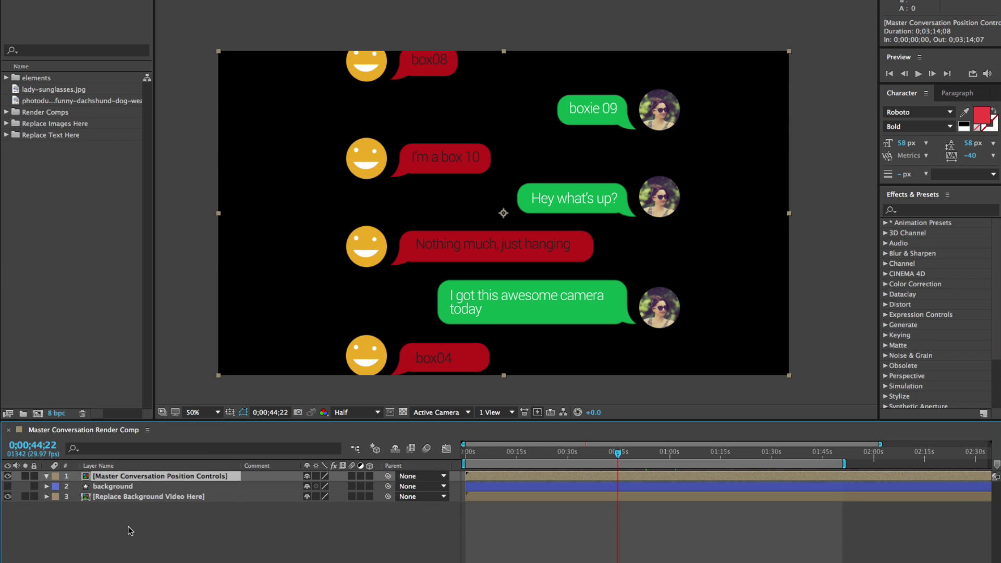
pyautogui.rightClick(153, 475)
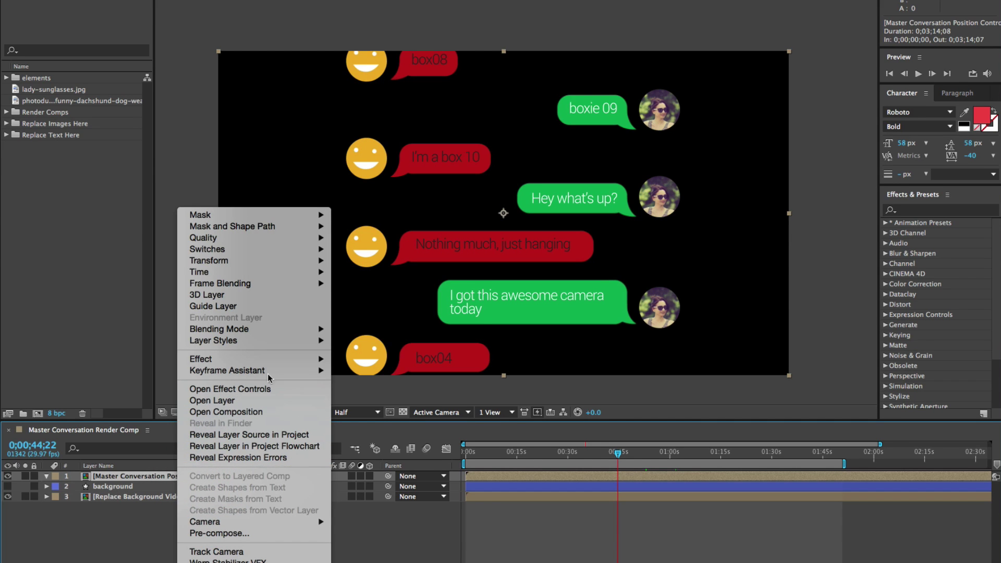
pyautogui.moveTo(242, 273)
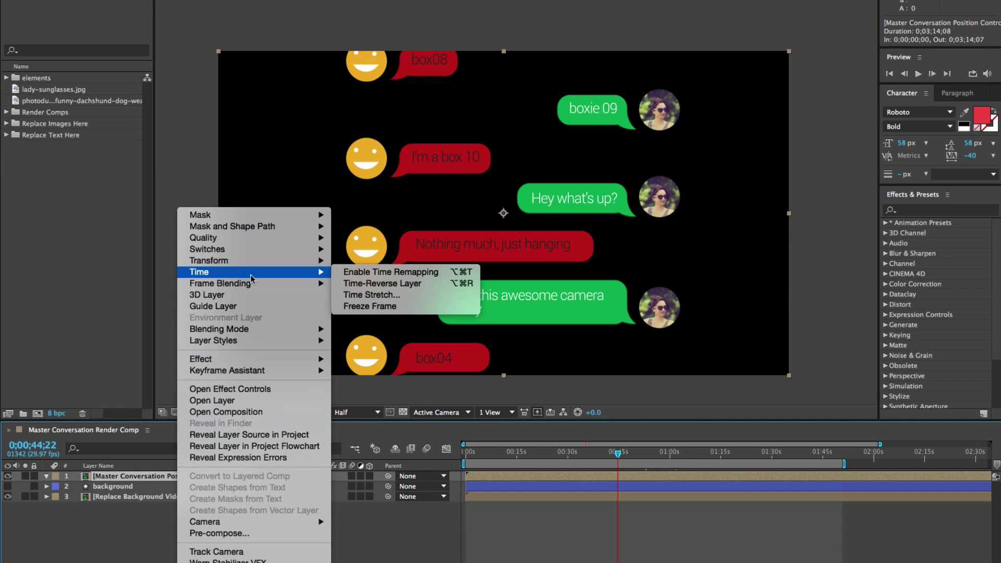
pyautogui.click(365, 273)
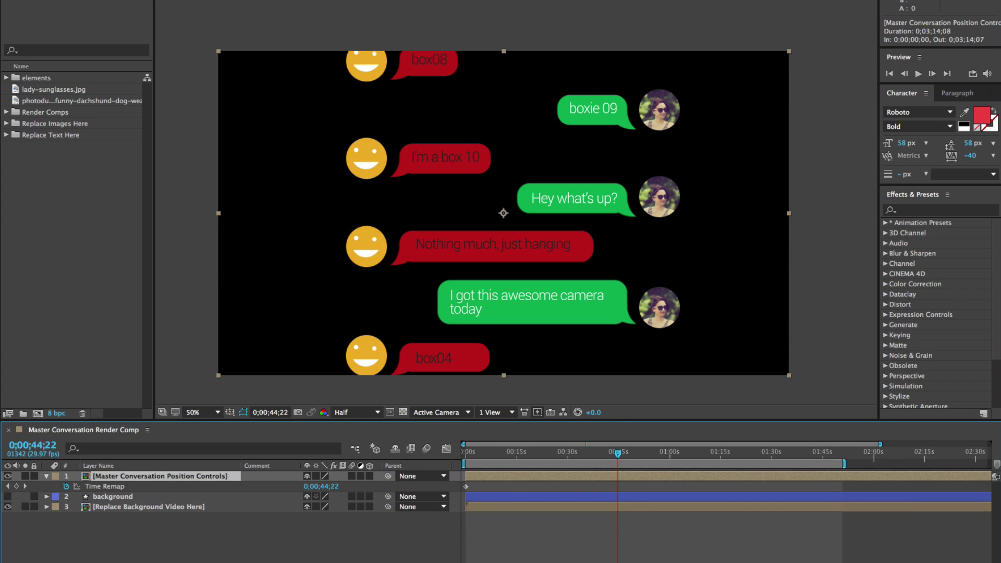
# - Zoom the timeline out, review the Time Remap keyframes, and set the current time to 0;00;45;00
pyautogui.moveTo(880, 444); pyautogui.dragTo(990, 444)
pyautogui.click(110, 486)
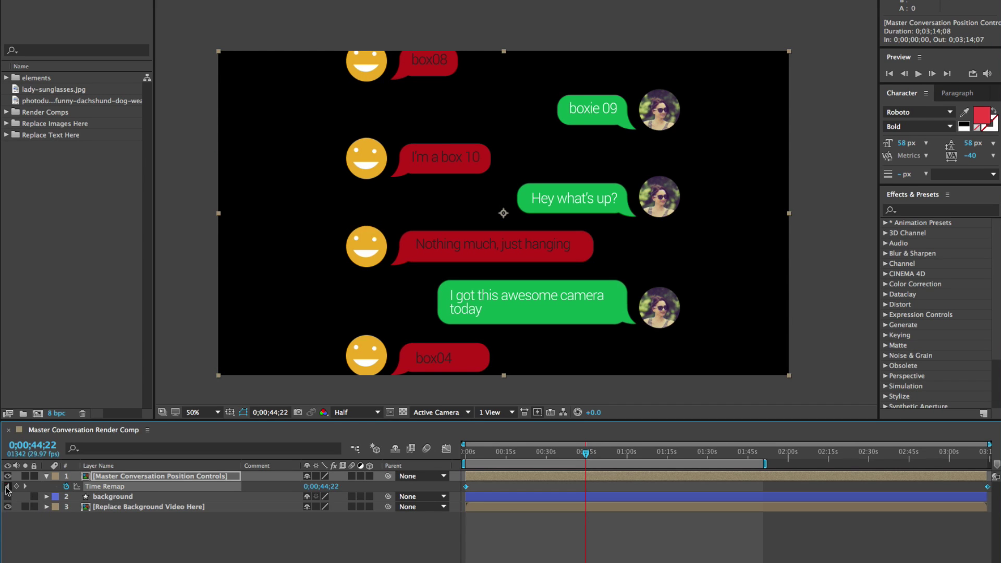
pyautogui.click(7, 485)
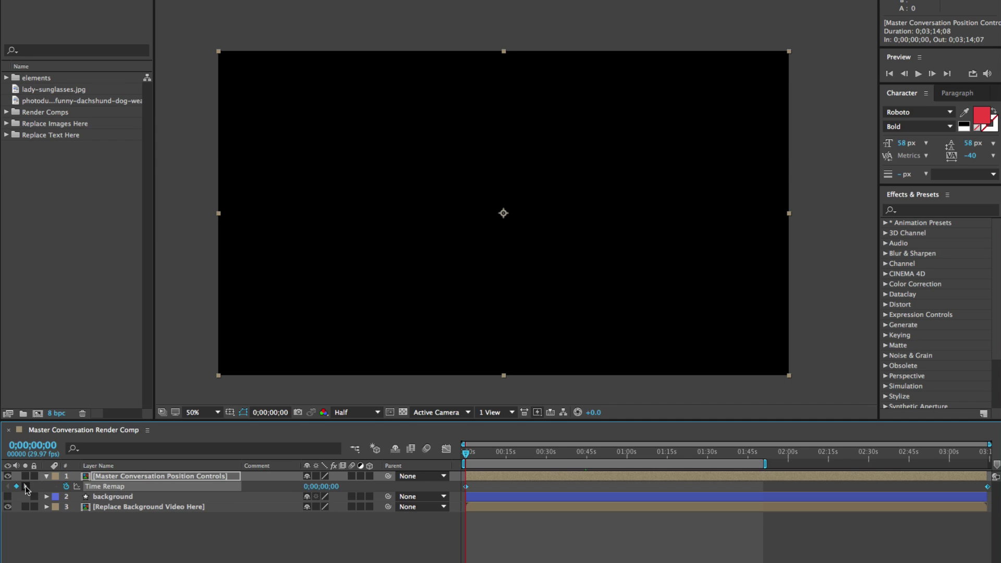
pyautogui.click(26, 486)
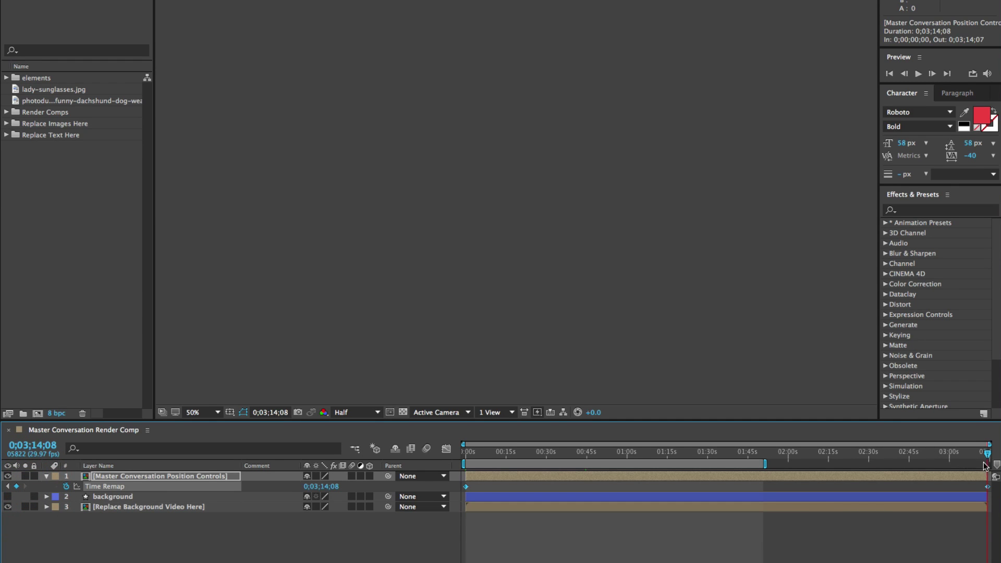
pyautogui.click(486, 452)
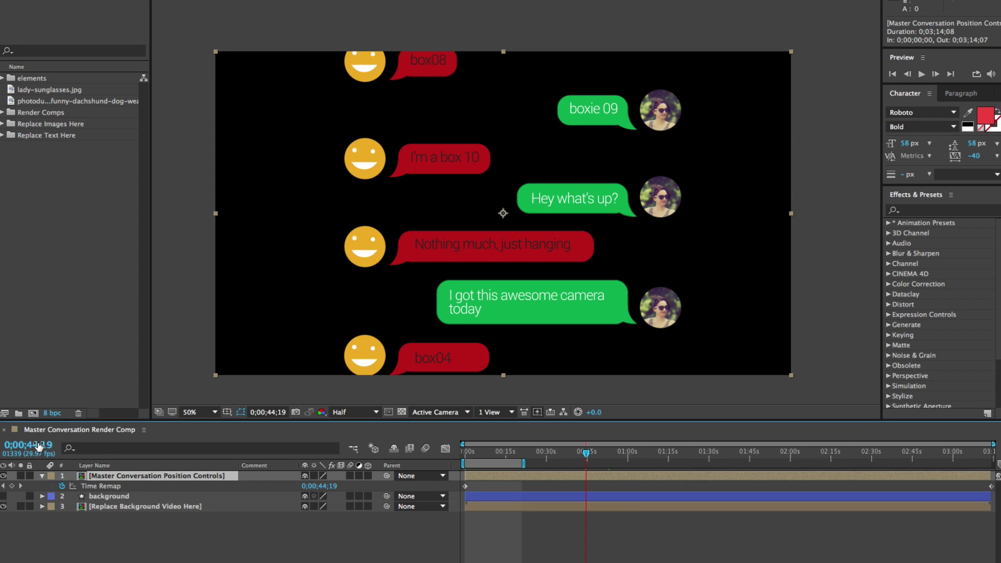
pyautogui.click(29, 445)
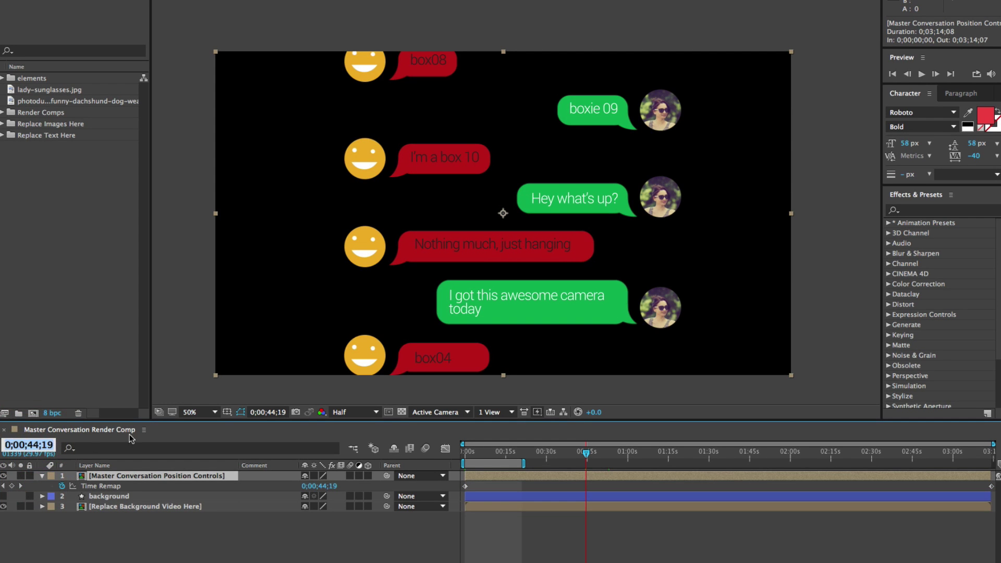
pyautogui.write('4500')
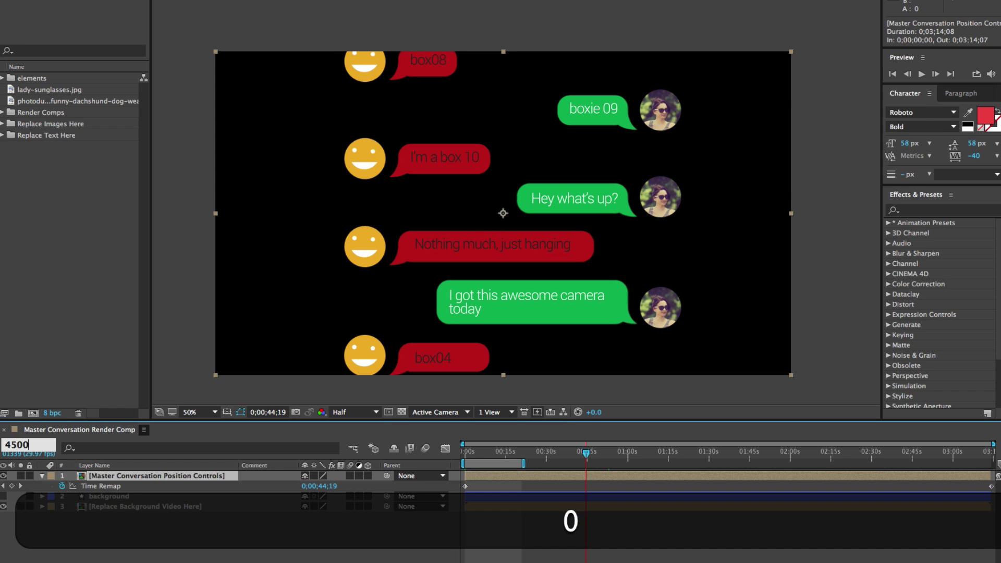
pyautogui.press('Return')
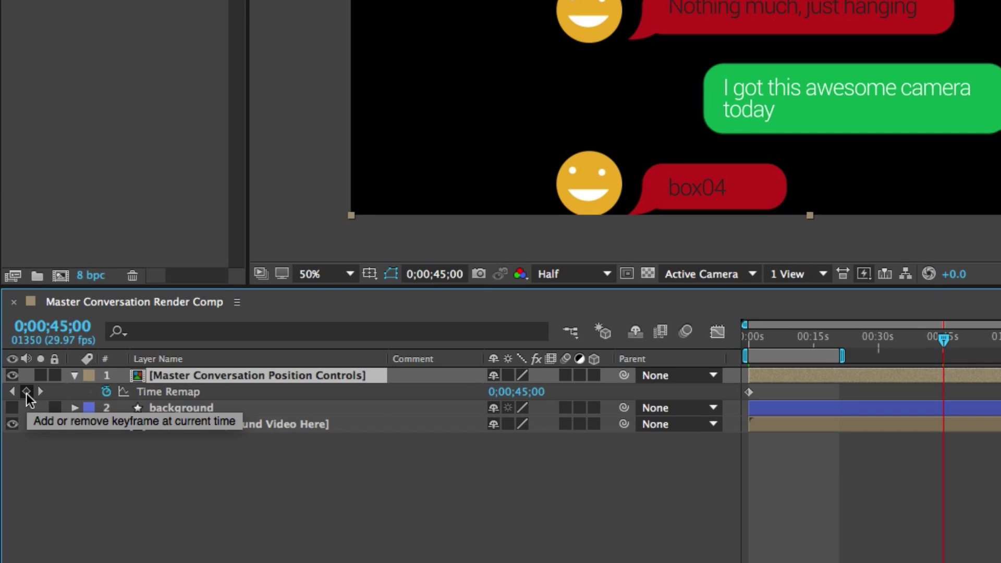
# - Add a Time Remap keyframe at 45 seconds, then delete the final keyframe at 0;03;14;08
pyautogui.click(26, 391)
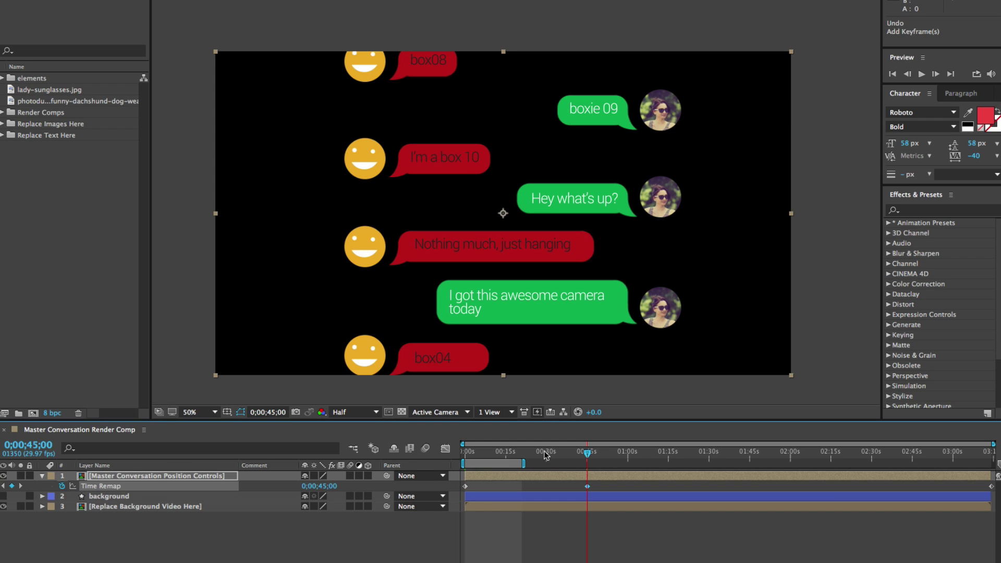
pyautogui.click(915, 344)
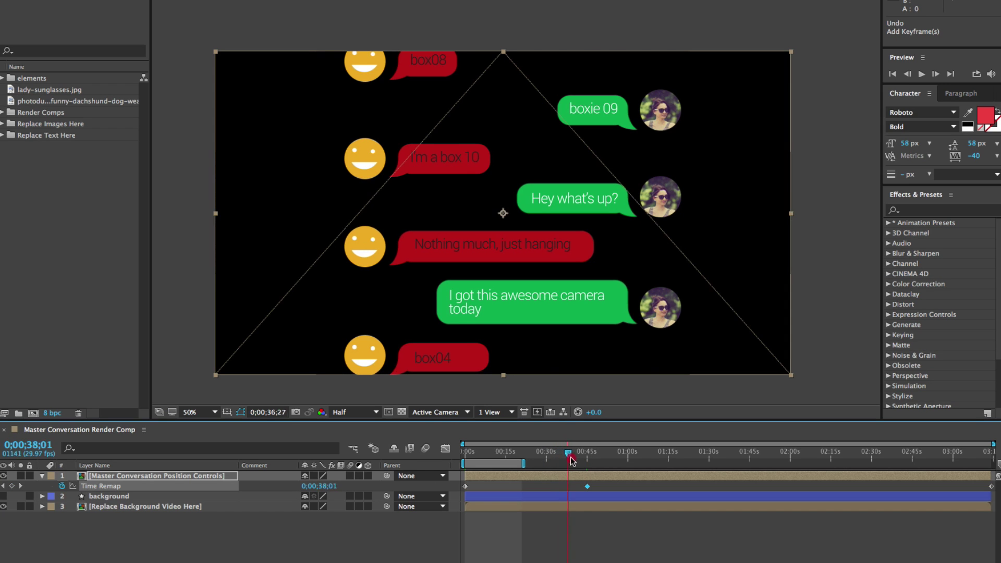
pyautogui.moveTo(571, 460)
pyautogui.mouseDown()
pyautogui.moveTo(610, 465)
pyautogui.moveTo(587, 465)
pyautogui.mouseUp()
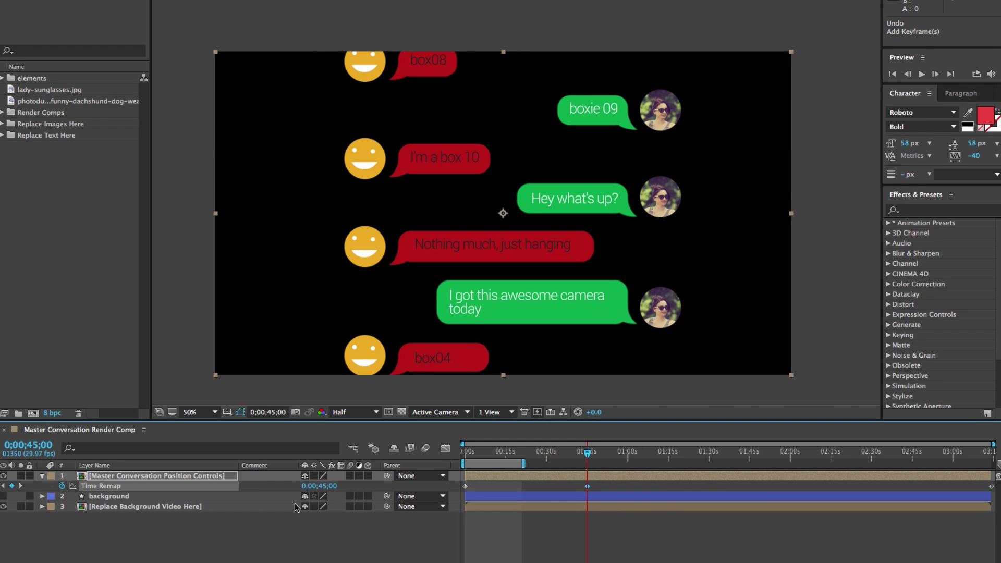
pyautogui.click(21, 486)
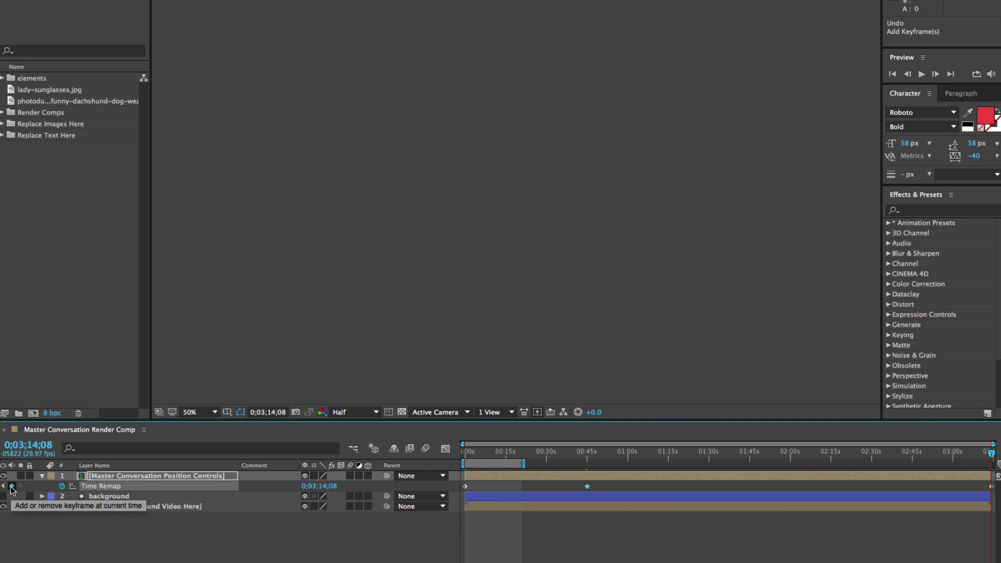
pyautogui.click(11, 486)
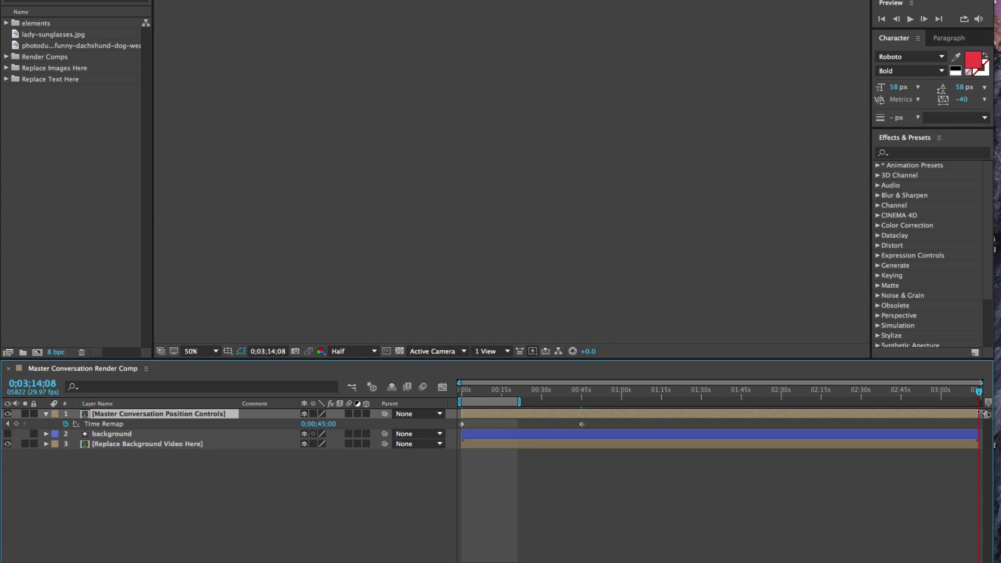
# - Confirm the chat freezes at 45 seconds, then drag the Time Remap keyframe to 0;00;39;24
pyautogui.click(546, 395)
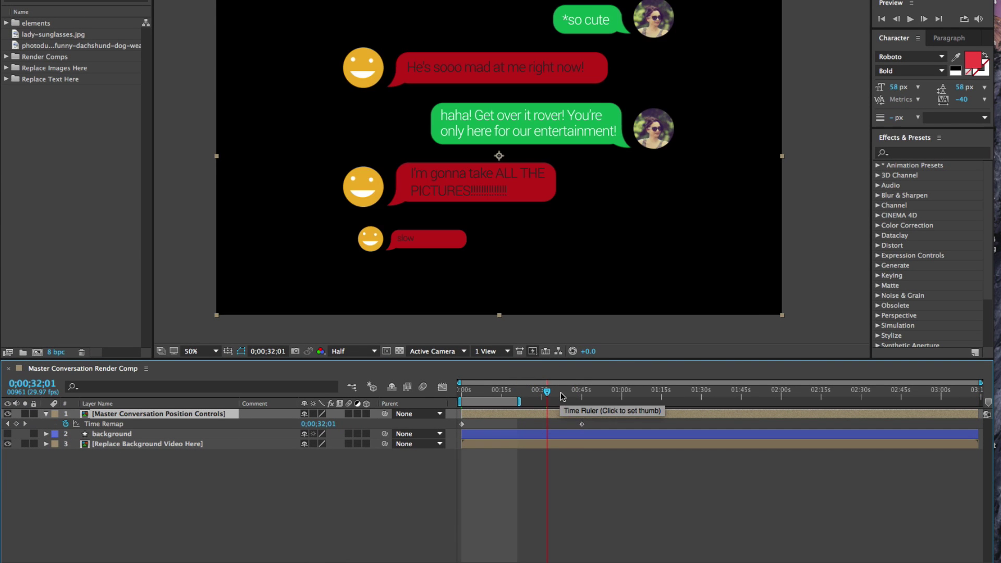
pyautogui.moveTo(567, 393); pyautogui.dragTo(705, 397)
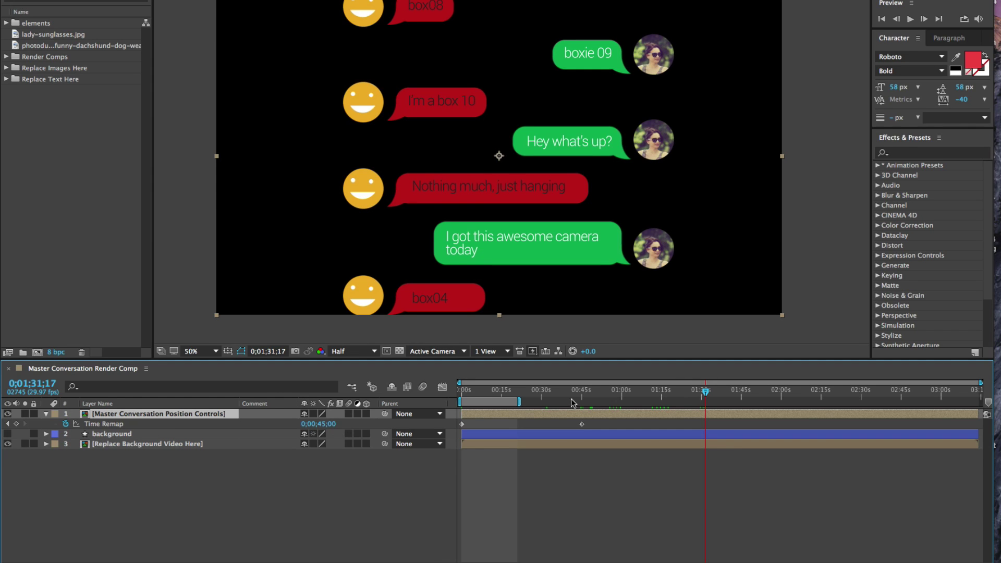
pyautogui.moveTo(739, 397); pyautogui.dragTo(892, 395)
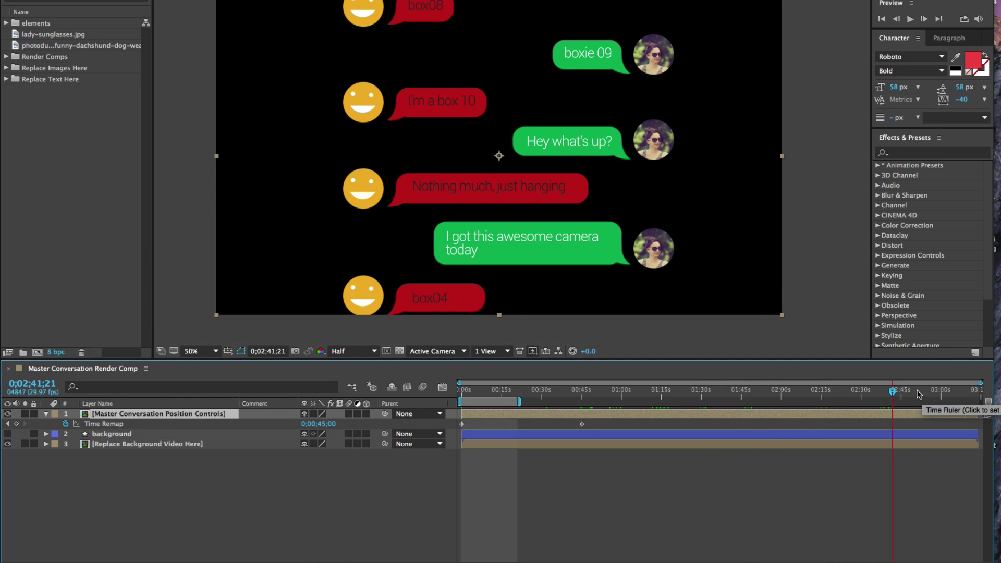
pyautogui.click(567, 392)
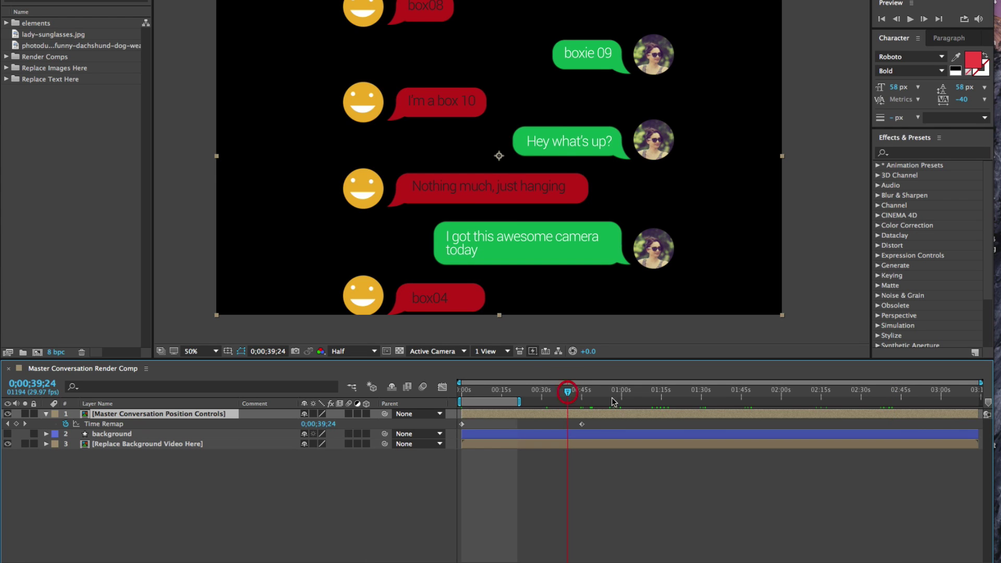
pyautogui.click(582, 425)
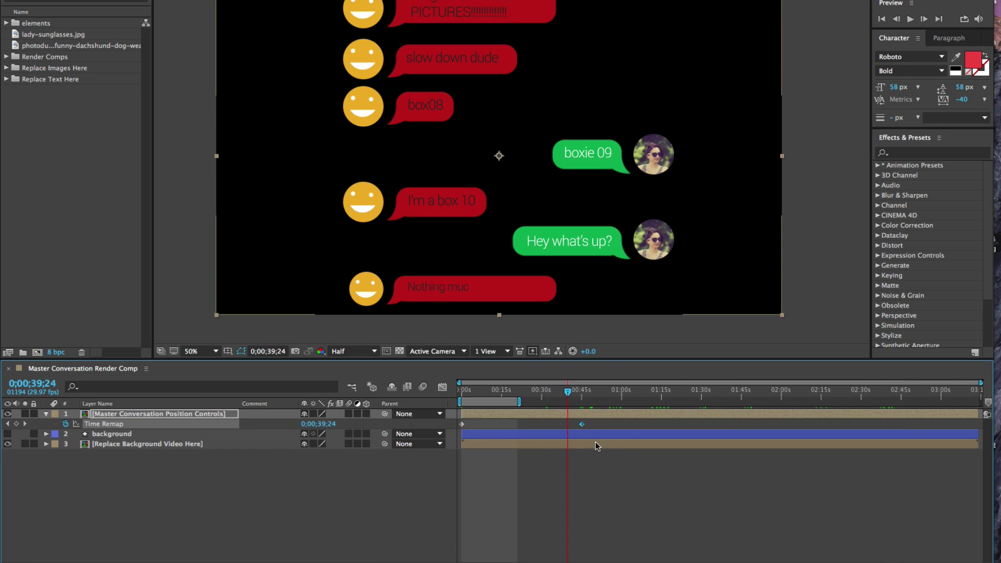
pyautogui.moveTo(581, 425)
pyautogui.mouseDown()
pyautogui.moveTo(718, 433)
pyautogui.moveTo(570, 432)
pyautogui.mouseUp()
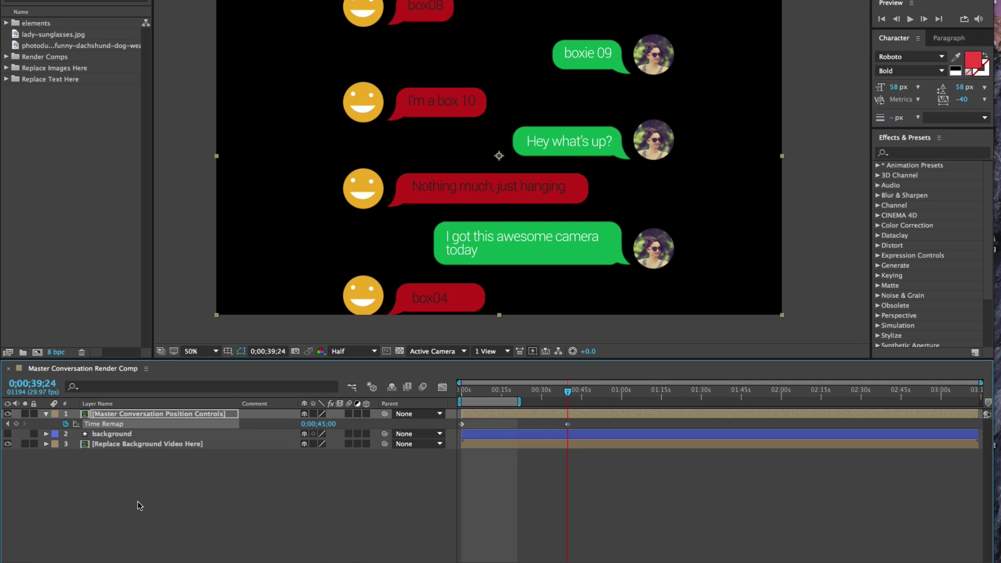
# - Jump to 0;00;45;00 and snap the Time Remap keyframe to the playhead, checking around 40 seconds
pyautogui.click(40, 384)
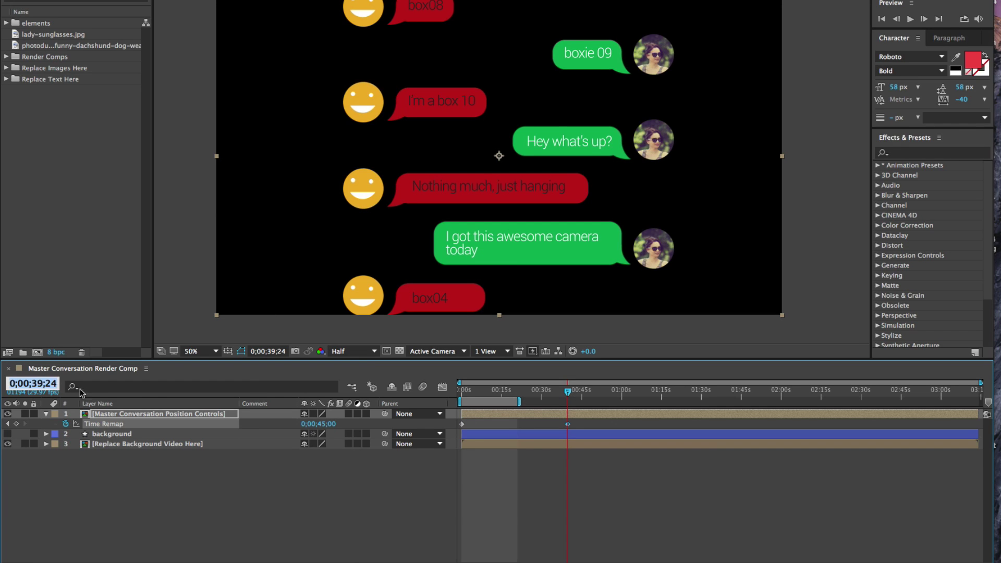
pyautogui.write('4500')
pyautogui.press('Return')
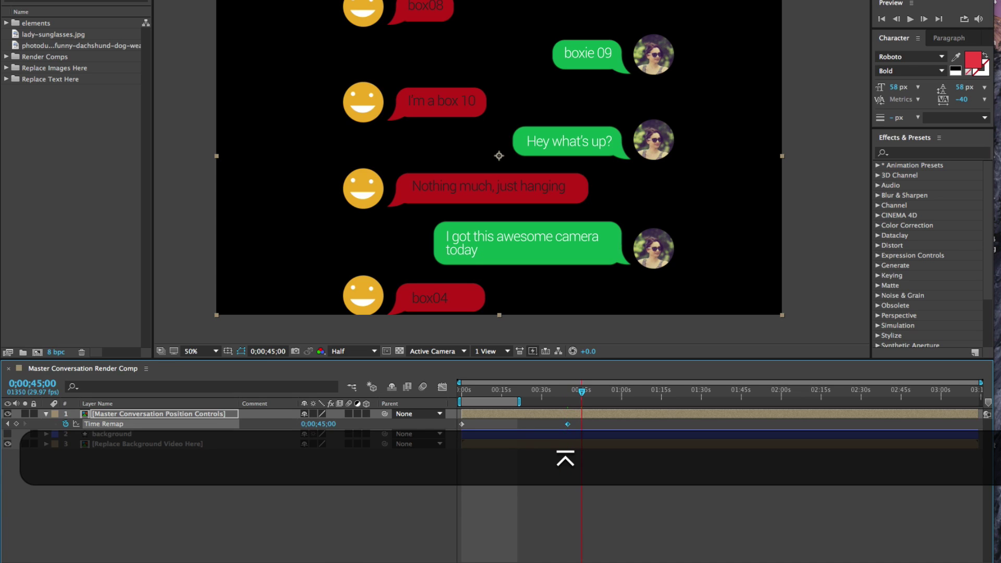
pyautogui.moveTo(567, 424); pyautogui.dragTo(581, 430)
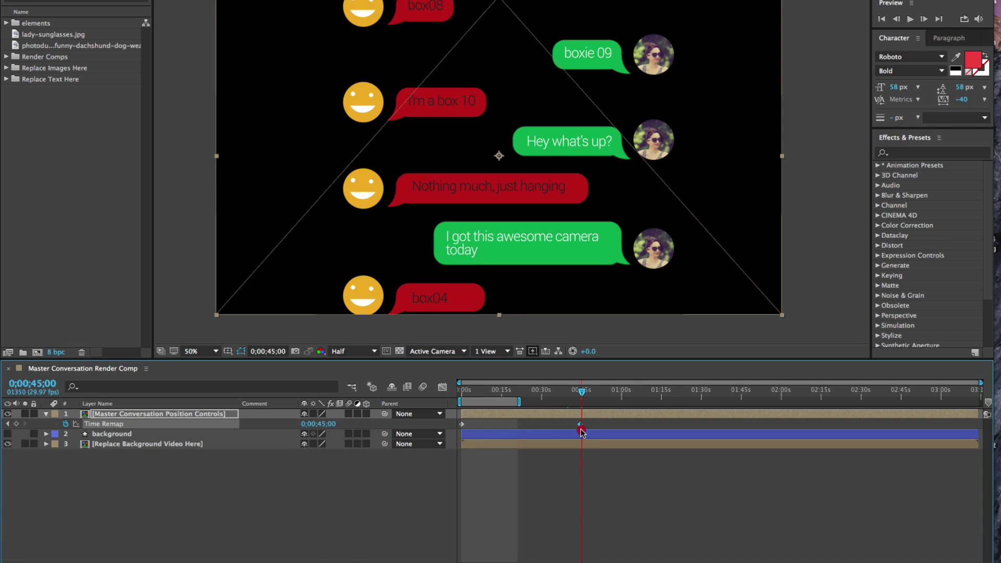
pyautogui.click(568, 395)
pyautogui.click(572, 395)
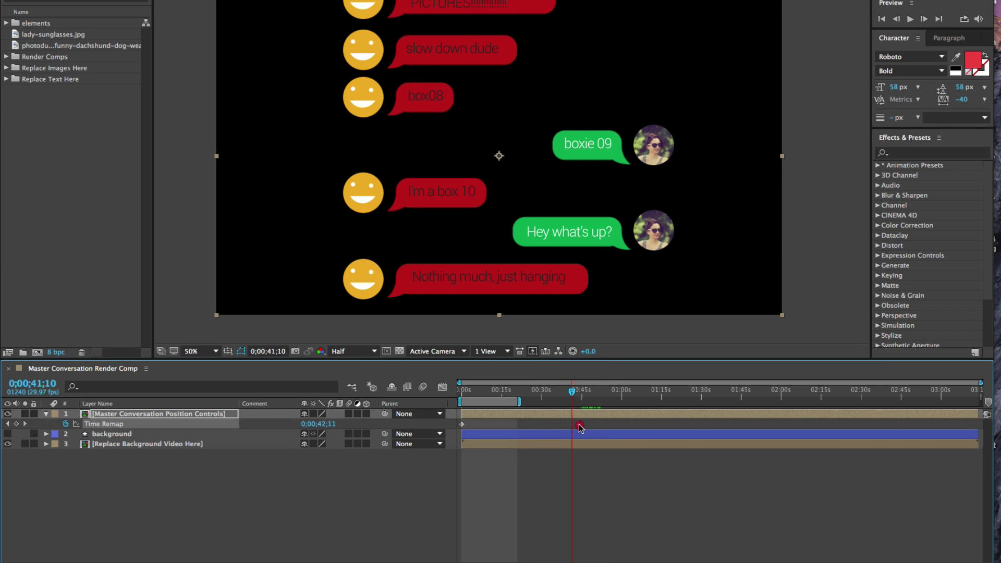
# - Drag the Time Remap keyframe further forward and scrub the chat back to the start
pyautogui.moveTo(580, 428); pyautogui.dragTo(527, 427)
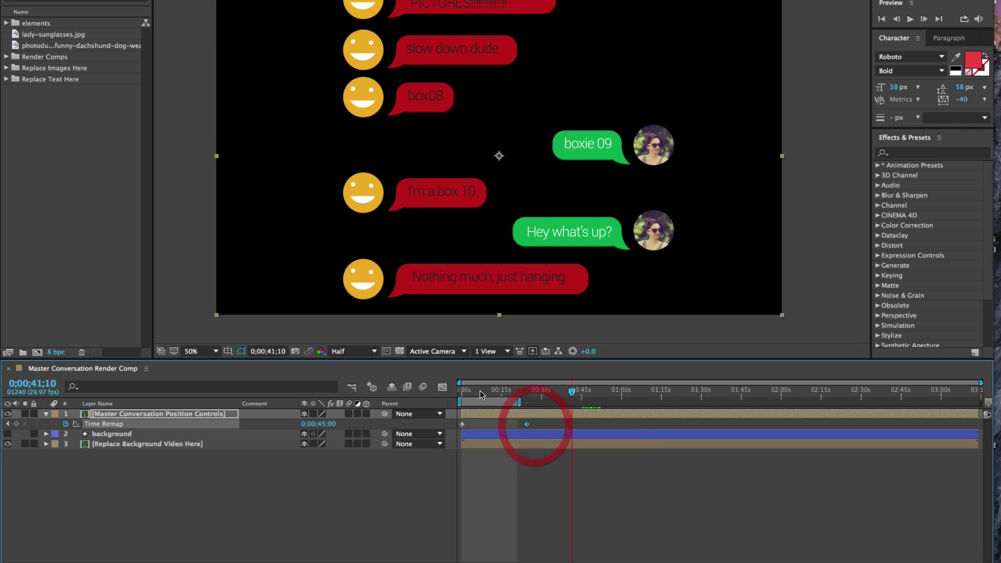
pyautogui.moveTo(480, 395); pyautogui.dragTo(502, 426)
pyautogui.moveTo(496, 395)
pyautogui.mouseDown()
pyautogui.moveTo(463, 396)
pyautogui.moveTo(501, 401)
pyautogui.mouseUp()
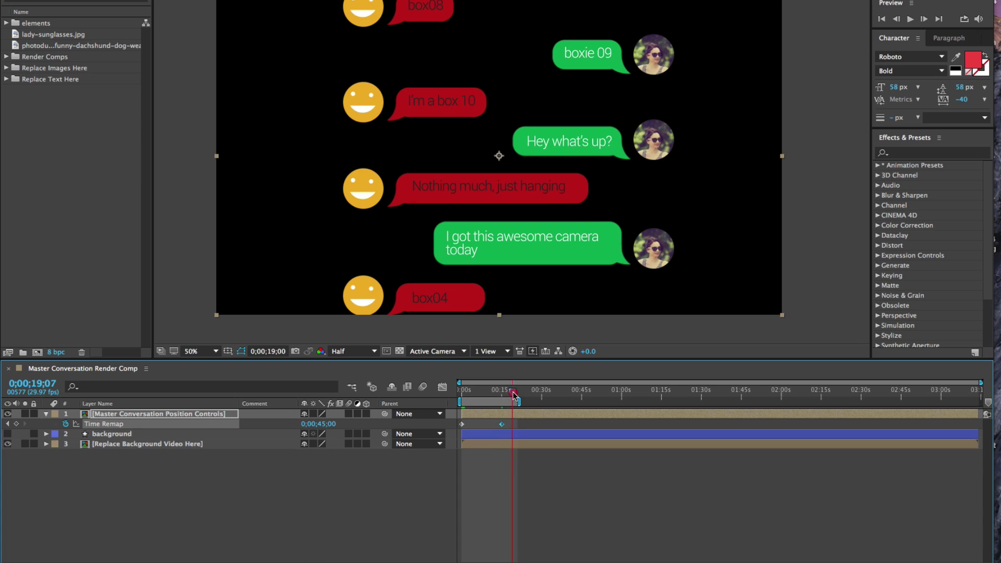
# - Add a Time Remap keyframe at 0;00;58;11, then scrub back to check the freeze
pyautogui.moveTo(501, 391); pyautogui.dragTo(584, 392)
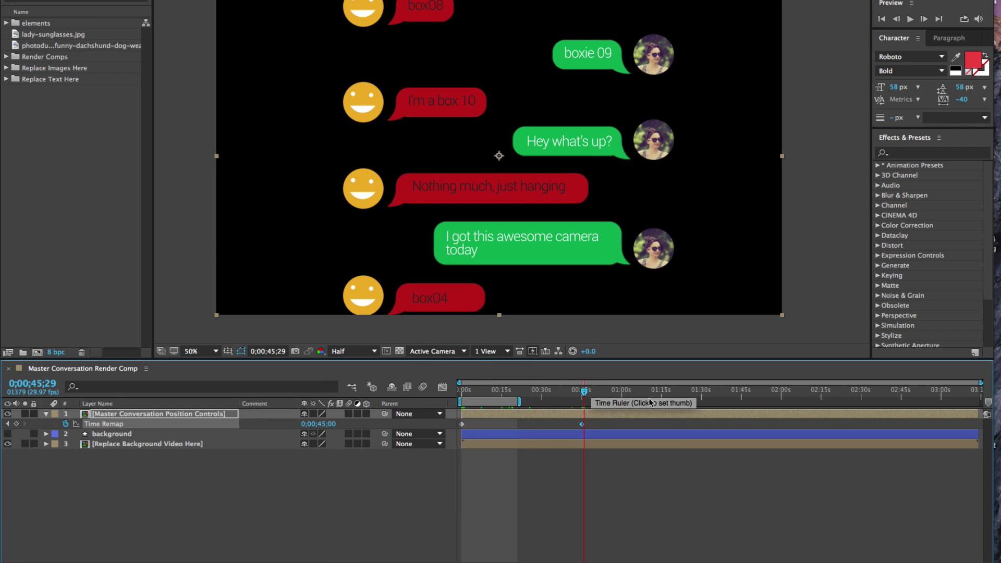
pyautogui.click(611, 394)
pyautogui.moveTo(614, 396); pyautogui.dragTo(617, 393)
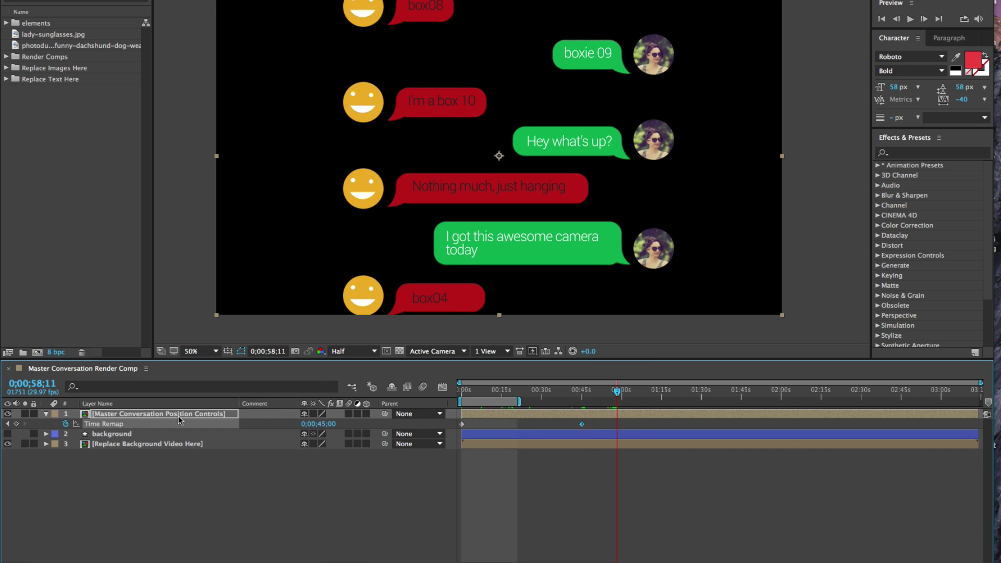
pyautogui.click(17, 425)
pyautogui.moveTo(462, 389); pyautogui.dragTo(599, 416)
# - At the comp's end, set the Time Remap value to 0;03;14;07
pyautogui.press('k')
pyautogui.click(979, 393)
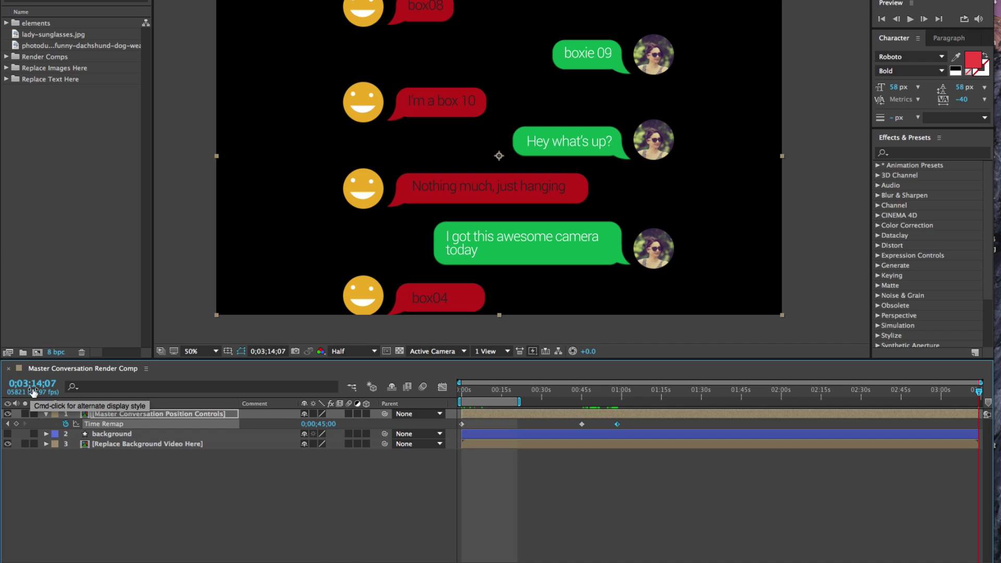
pyautogui.click(318, 423)
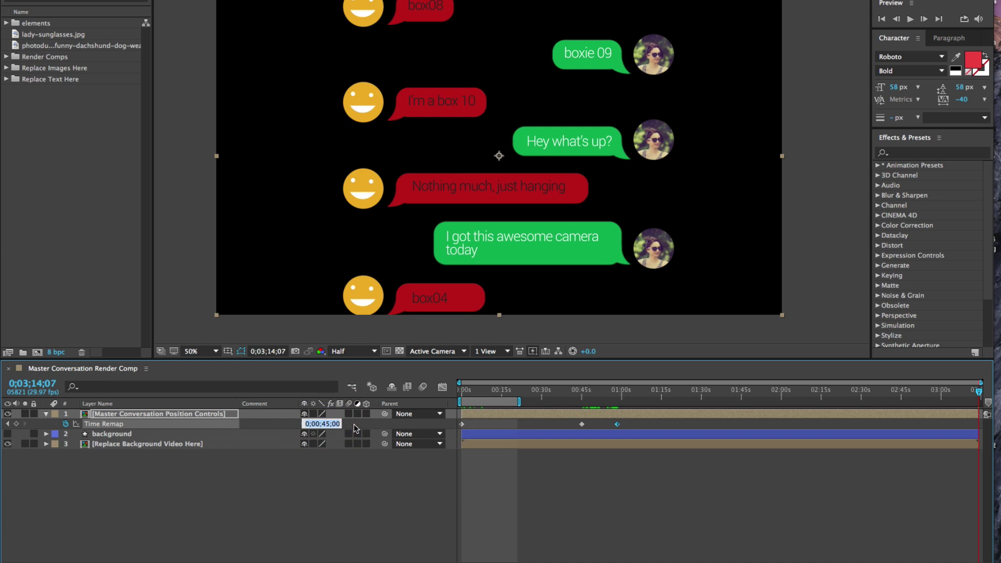
pyautogui.write('3;14;07')
pyautogui.press('Return')
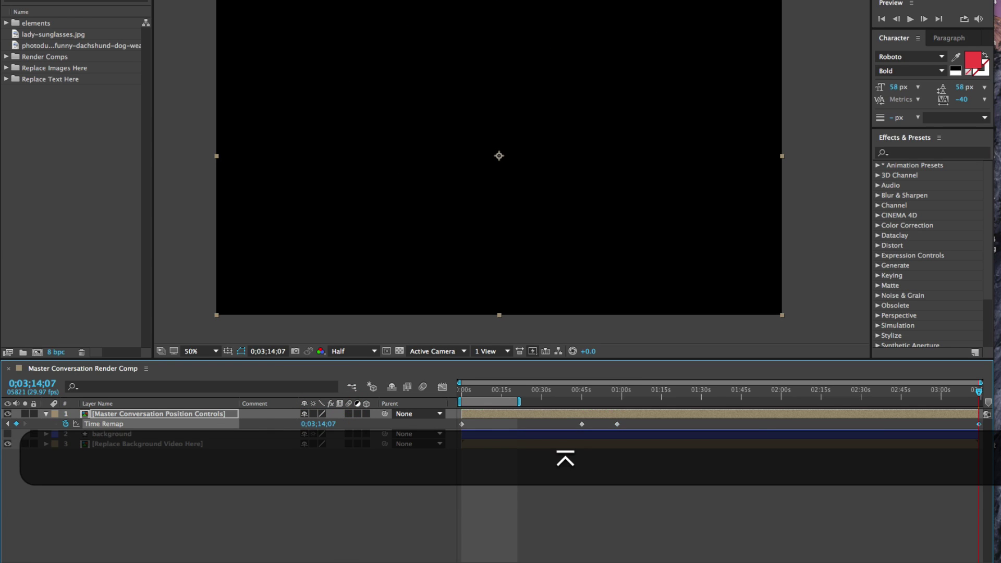
# - Preview the resumed chat from just after the freeze to 0;01;20;22
pyautogui.click(618, 391)
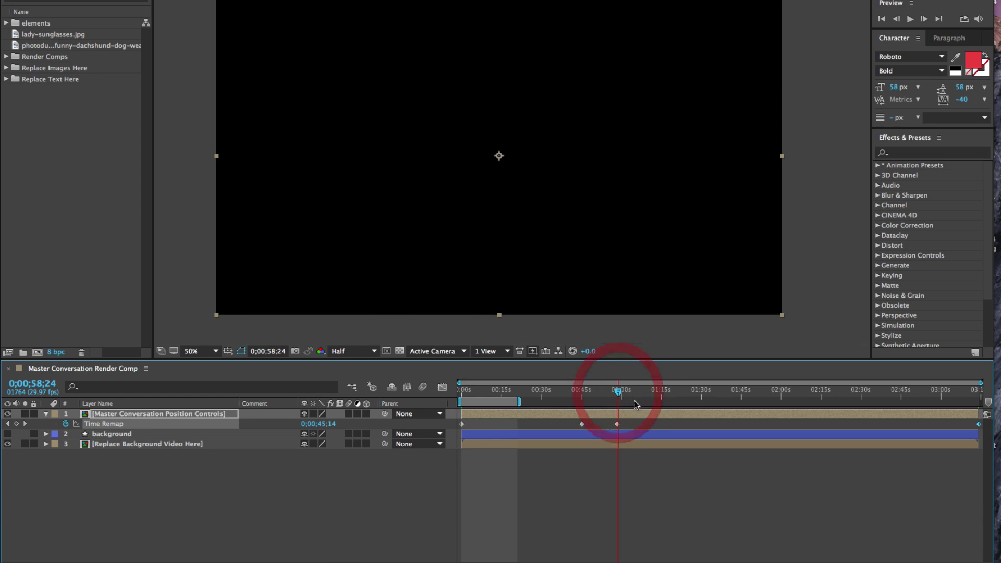
pyautogui.click(633, 396)
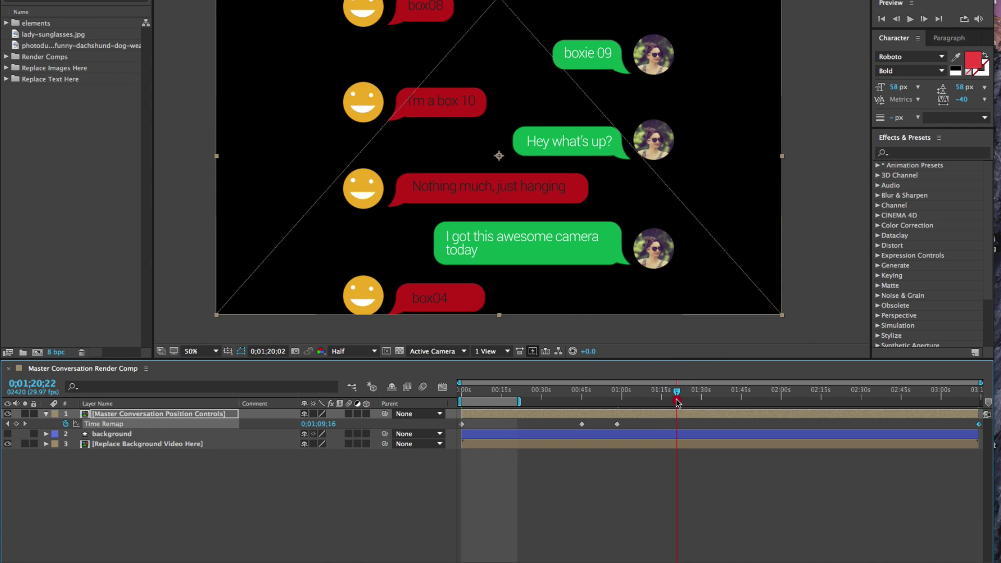
pyautogui.click(676, 397)
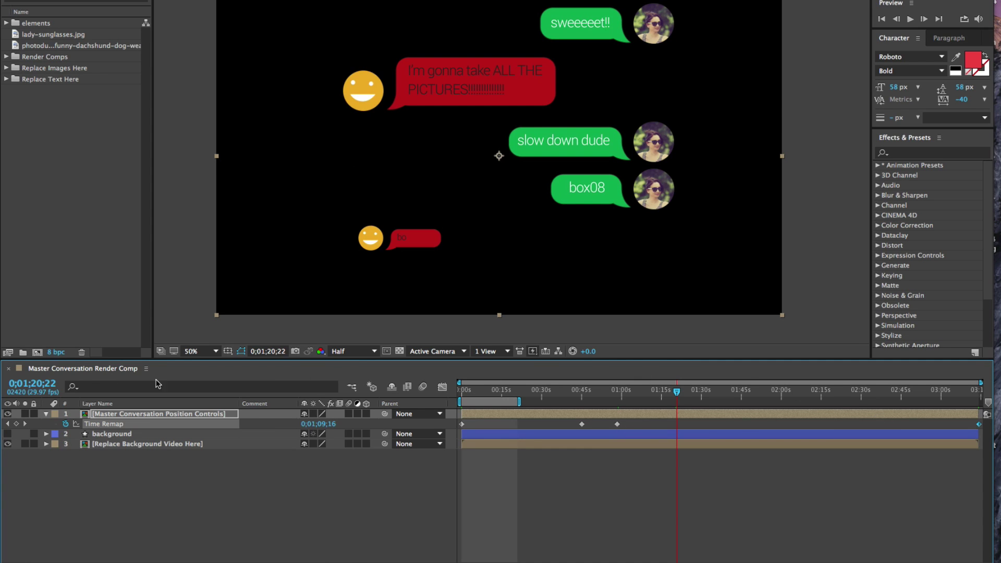
# - Change the composition Duration to 0;03;34;08 in Composition Settings
pyautogui.rightClick(105, 371)
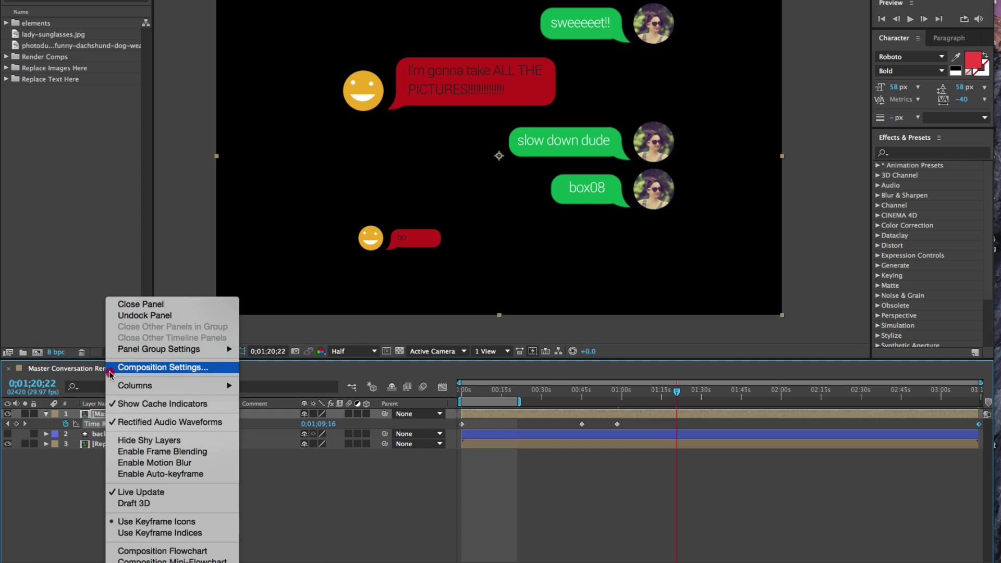
pyautogui.click(133, 369)
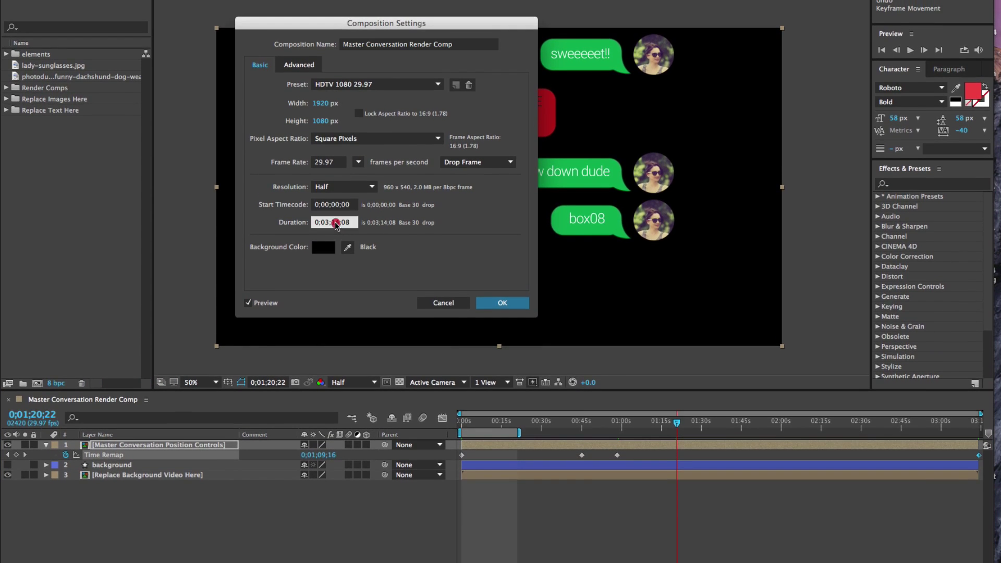
pyautogui.click(332, 192)
pyautogui.press('BackSpace')
pyautogui.write('3')
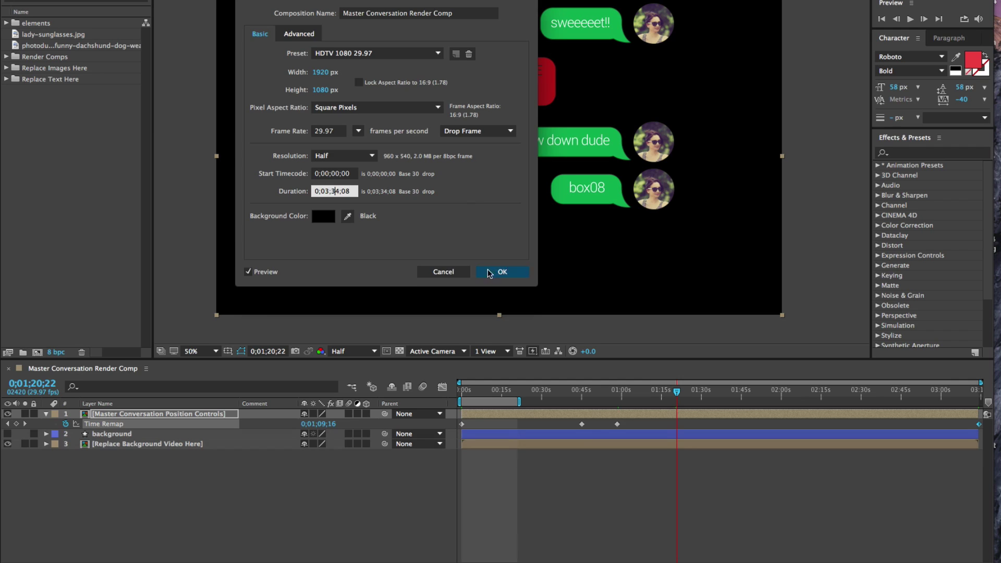
pyautogui.click(501, 271)
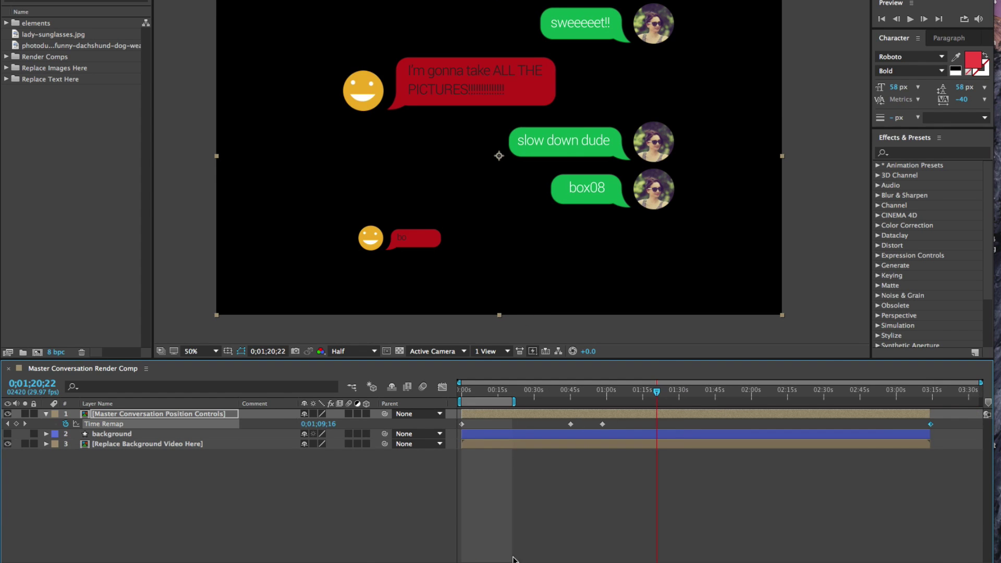
# - Drag the chat layer's end to the comp's end, then preview the chat from 58 seconds to 1:31
pyautogui.press('o')
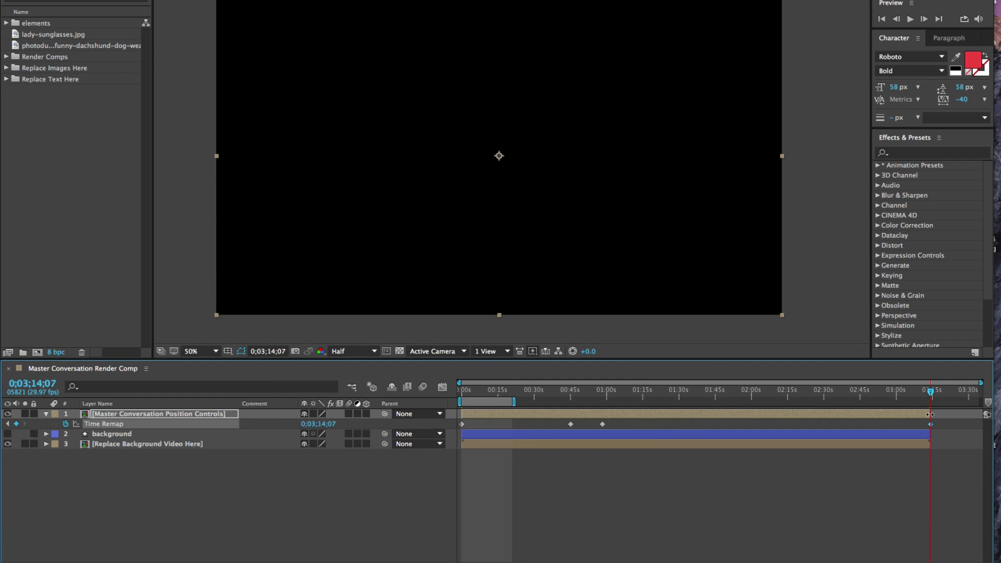
pyautogui.moveTo(930, 414); pyautogui.dragTo(965, 425)
pyautogui.click(603, 391)
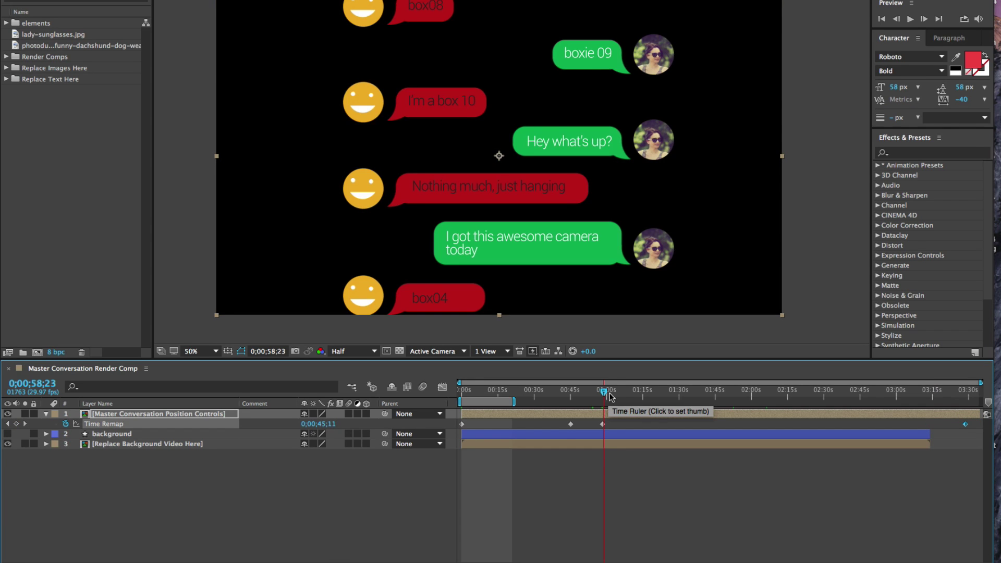
pyautogui.click(614, 391)
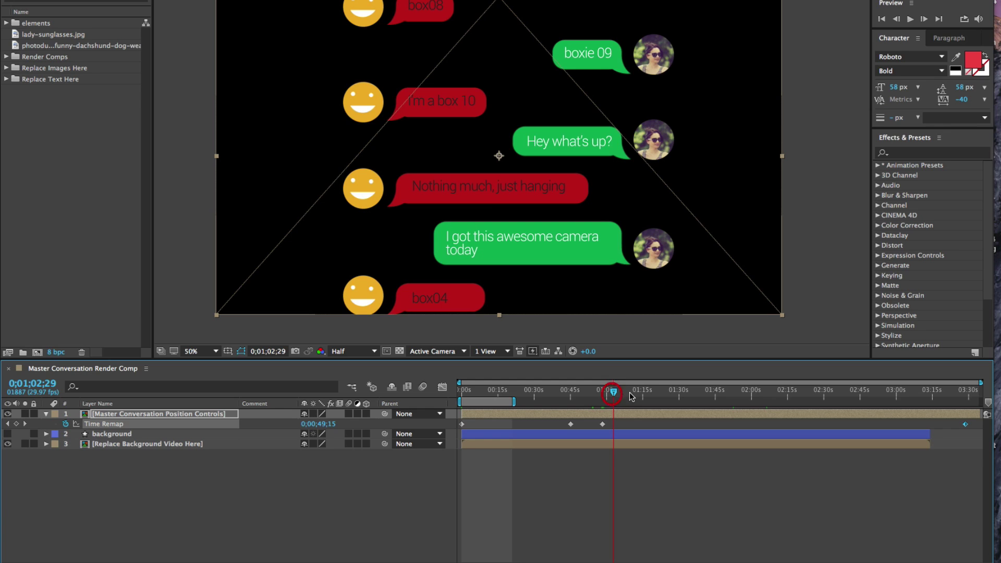
pyautogui.click(637, 391)
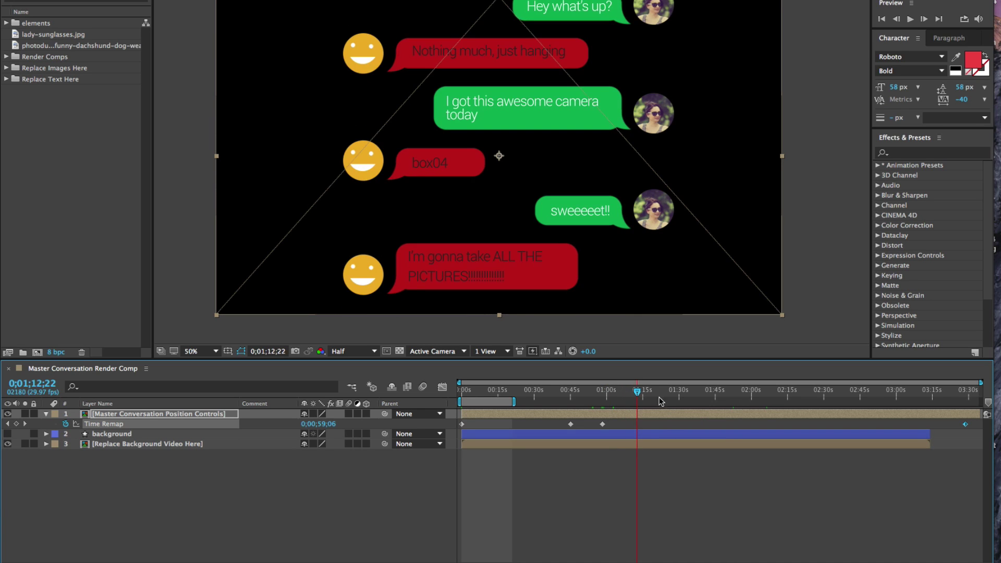
pyautogui.click(682, 399)
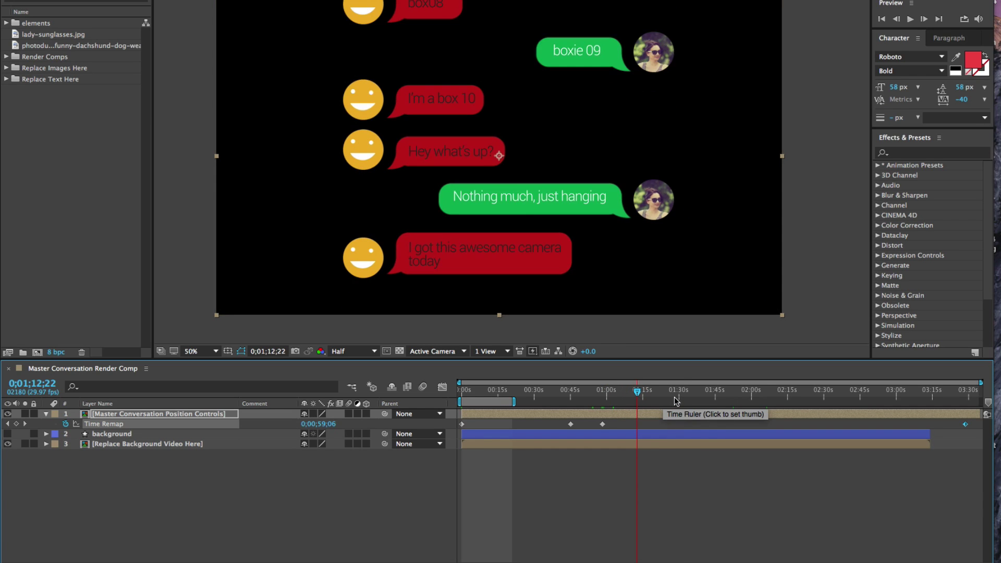